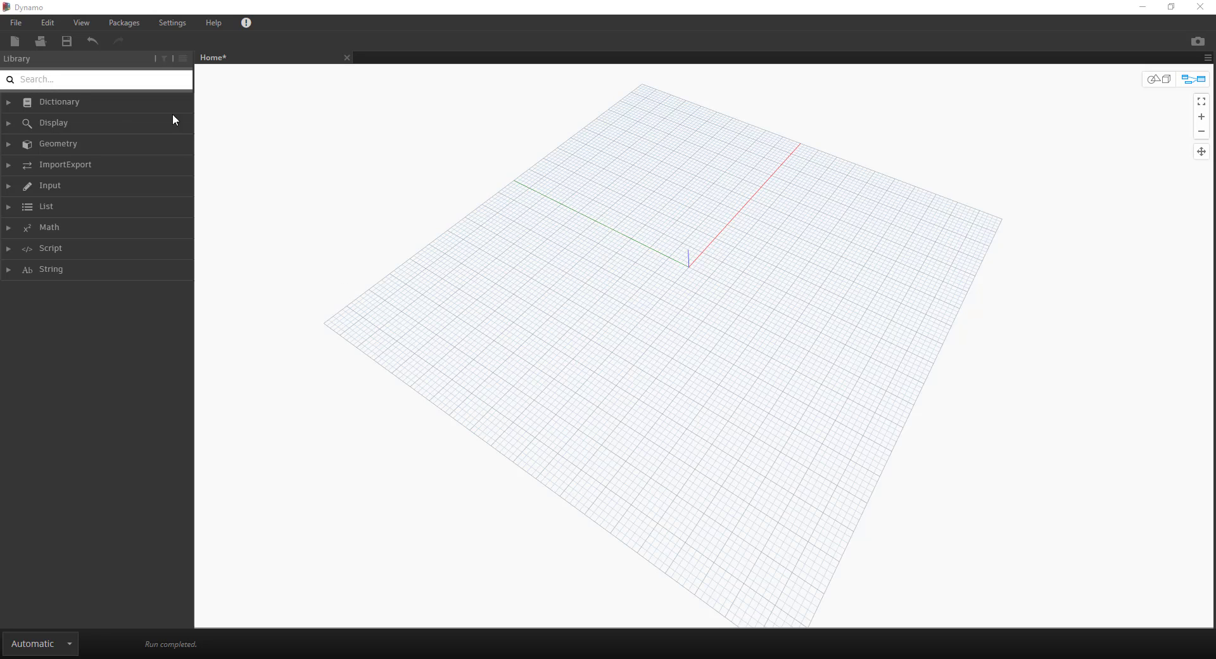
Expand the Library's Dictionary category to list ByKeysValues, Components, RemoveKeys and other nodes
click(61, 106)
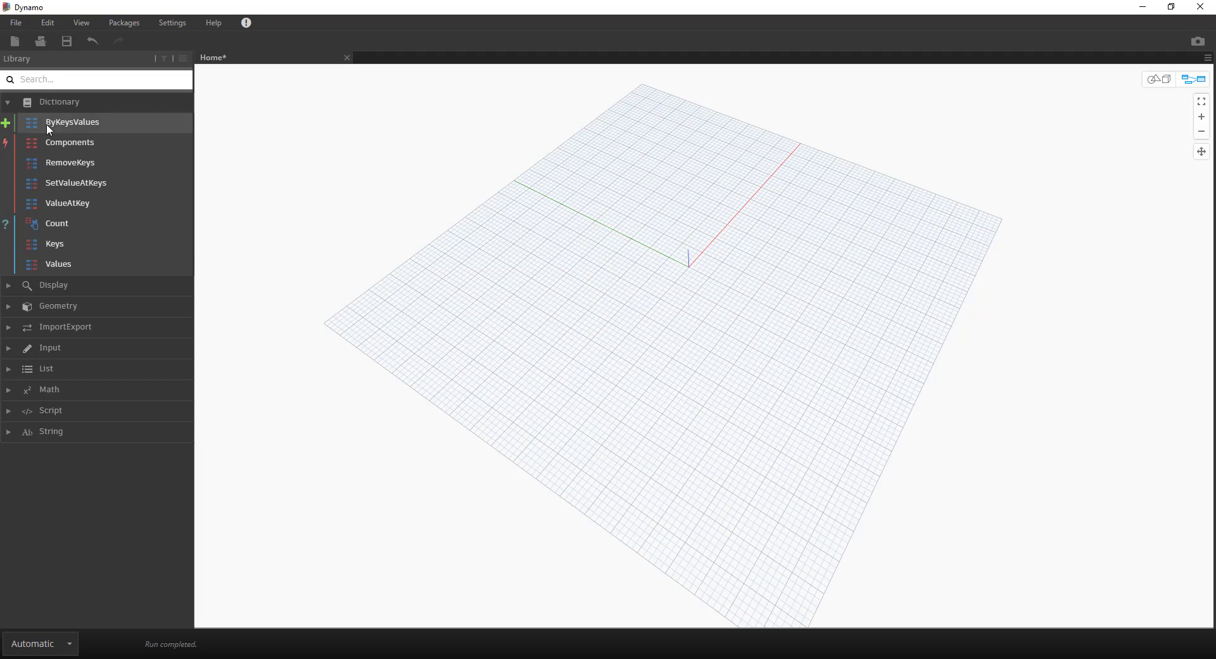
mouse_move(72, 121)
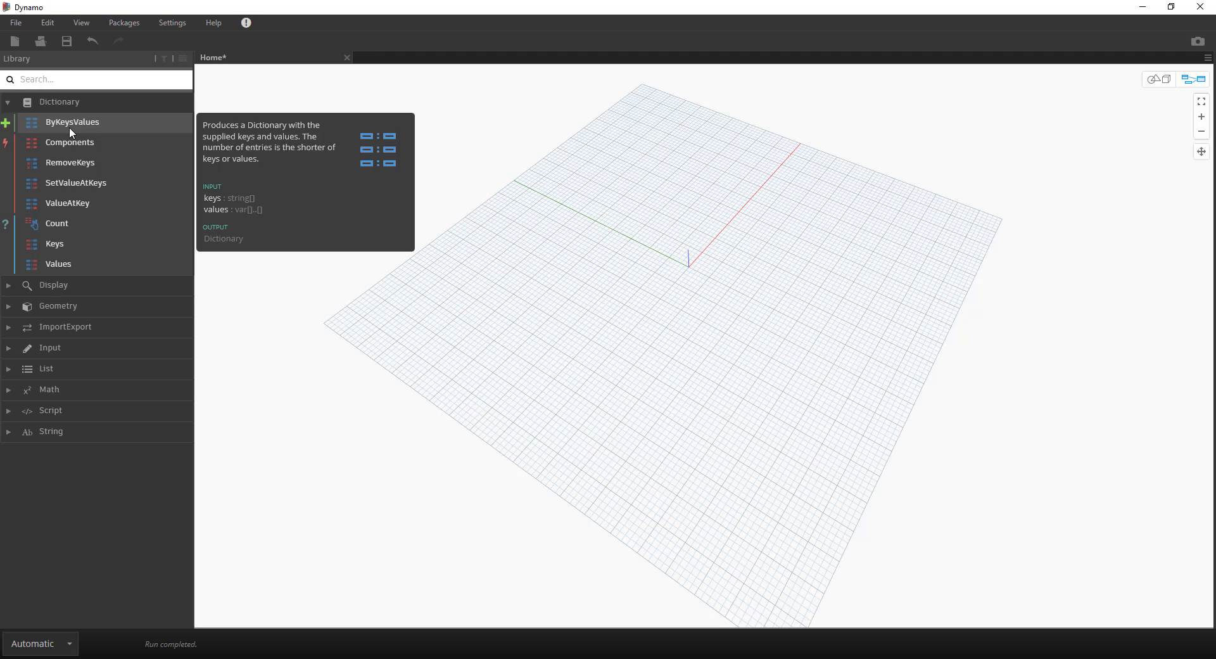
Add a Dictionary.ByKeysValues node and place it in the middle of the canvas
click(69, 127)
drag(726, 345, 537, 306)
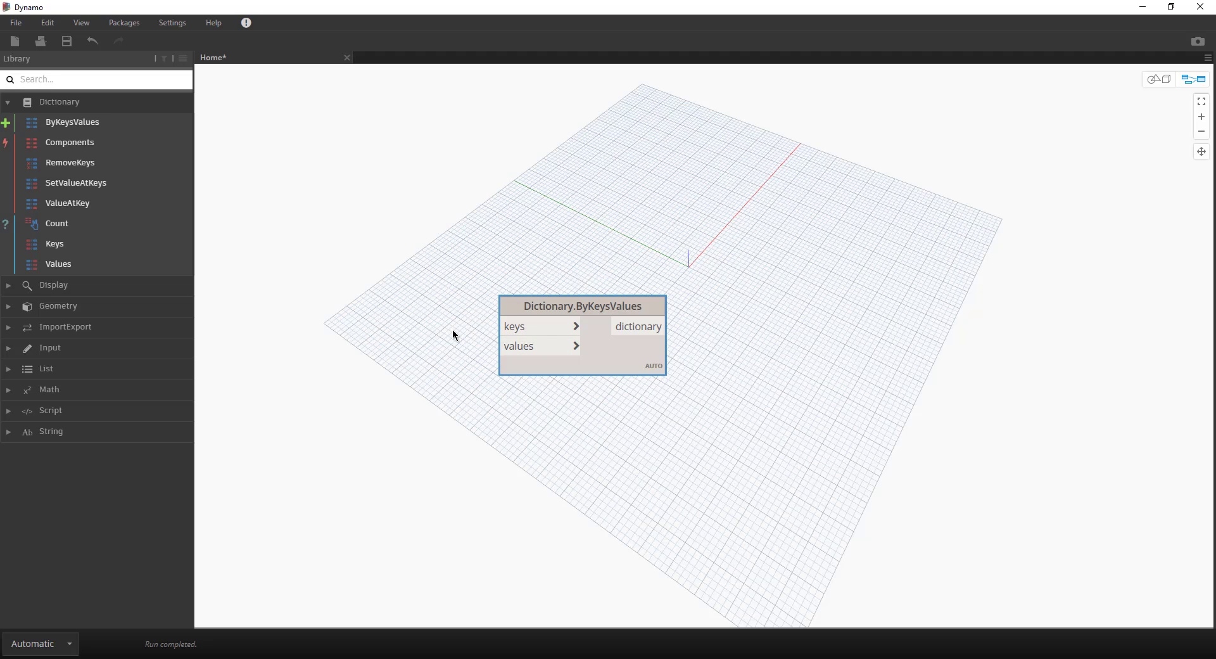
Create an empty Code Block left of the Dictionary.ByKeysValues node, ready for code entry
double_click(412, 329)
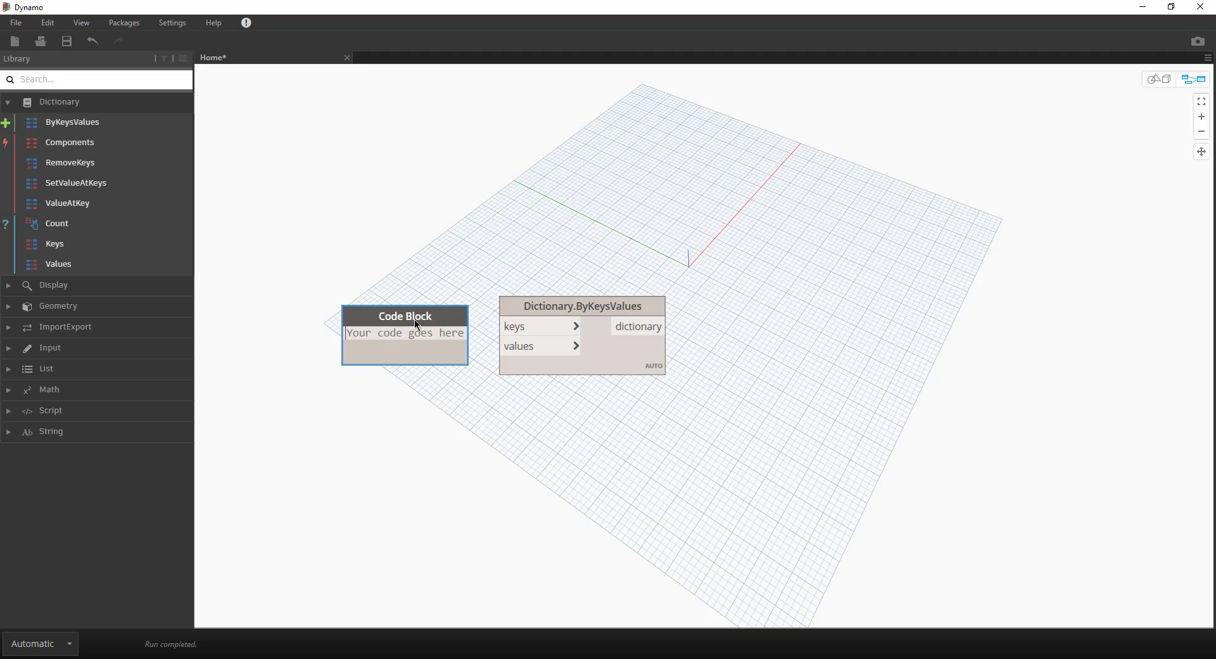
drag(420, 320, 370, 305)
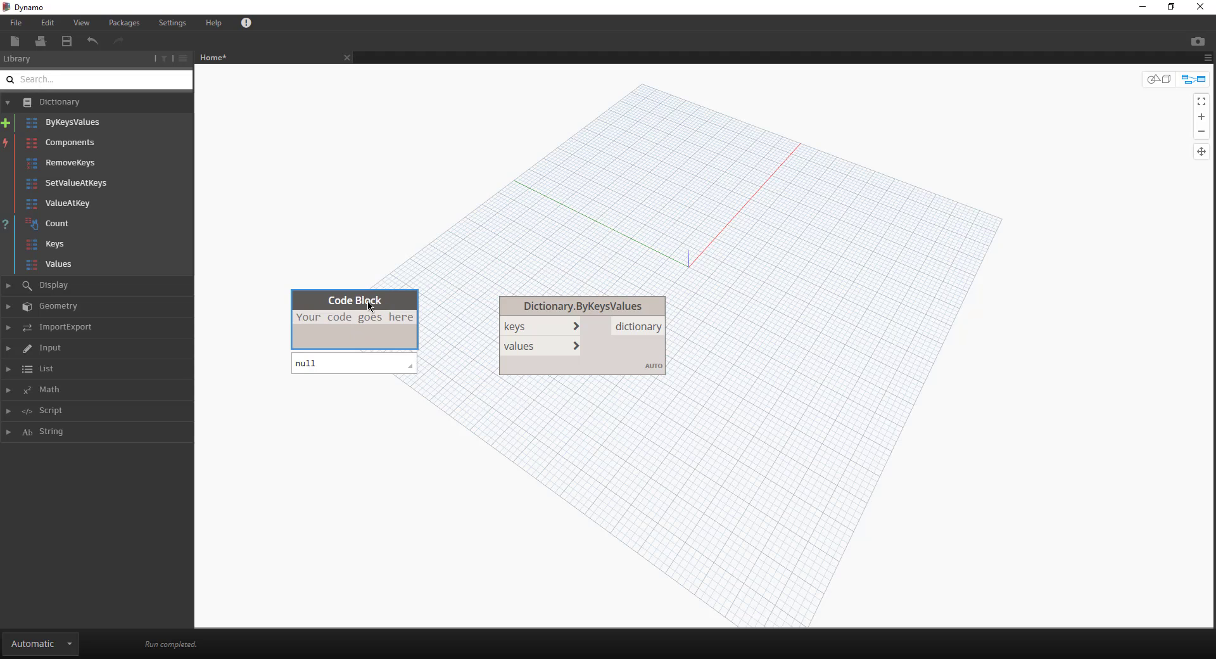
click(368, 316)
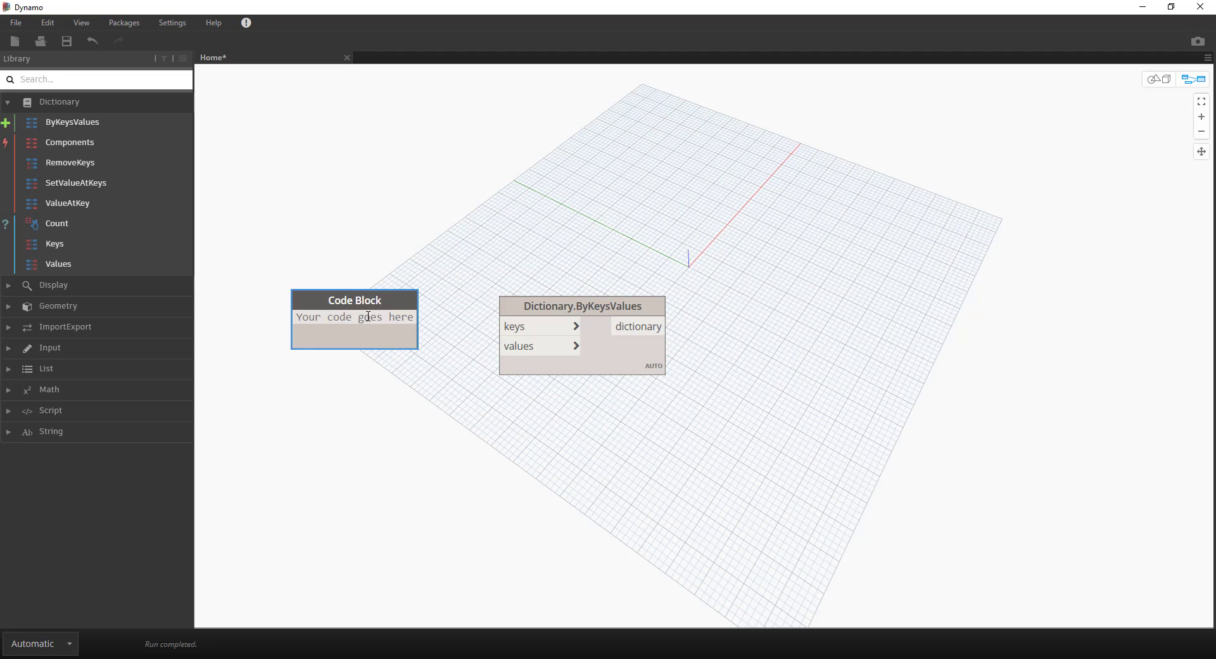
Enter the key list ["line","cicle"]; on the code block's first line and begin line 2
text([)
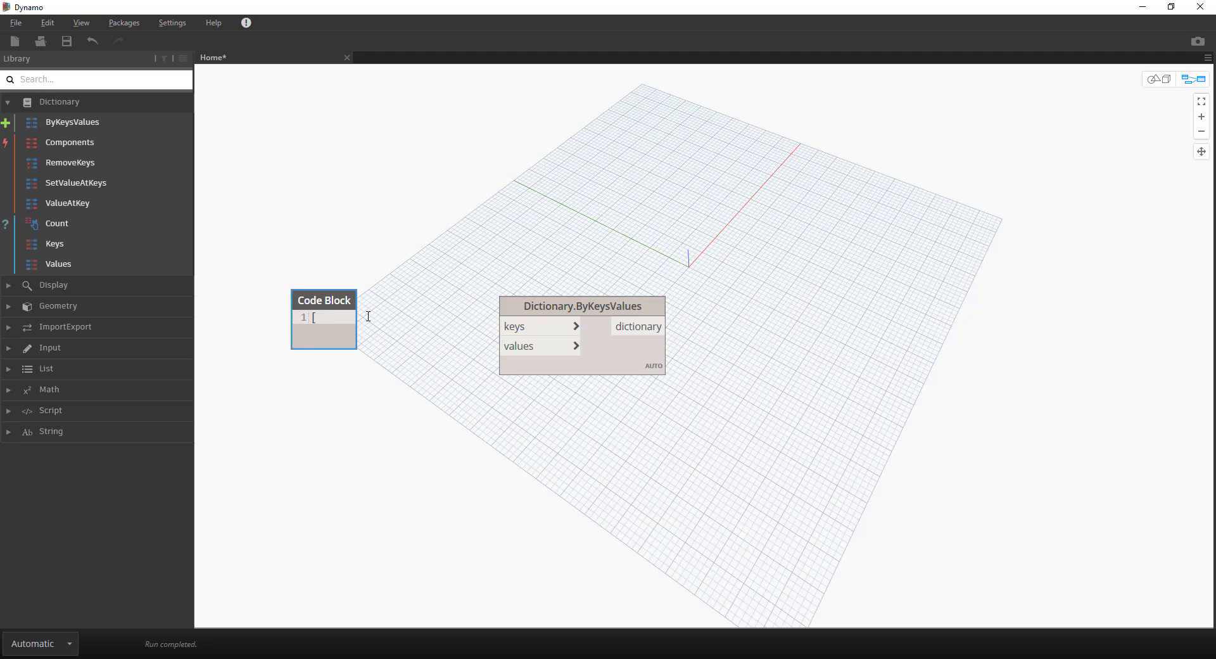
text(")
text(li)
text(ne)
text(")
text(,)
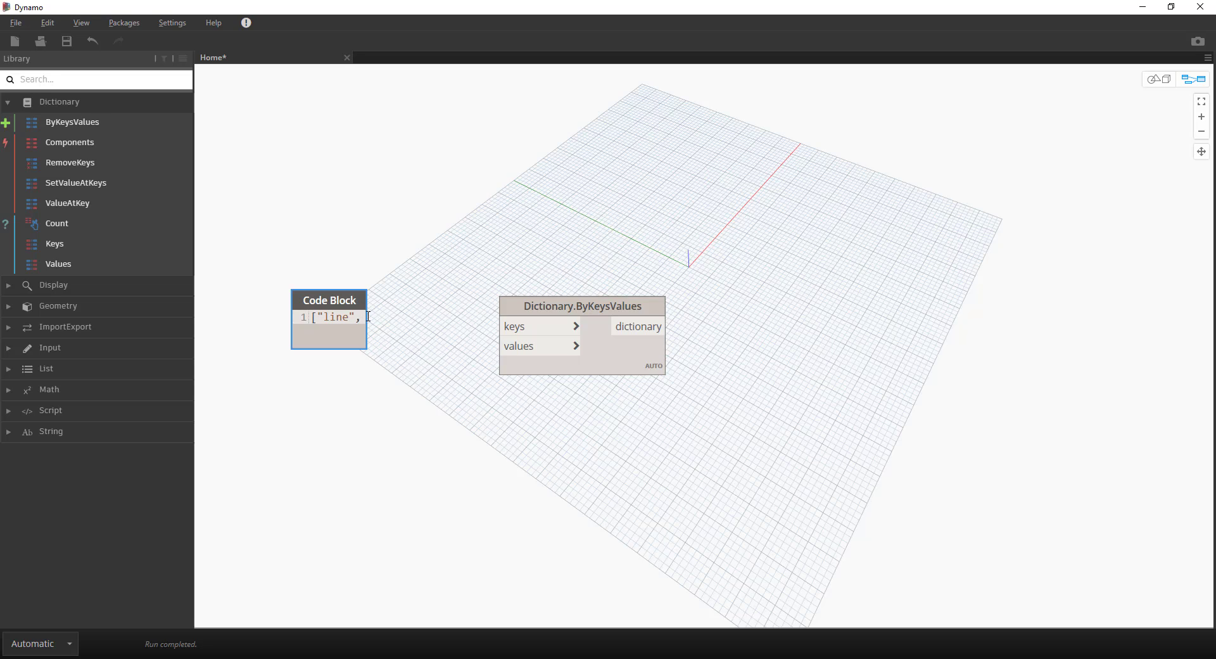
text(")
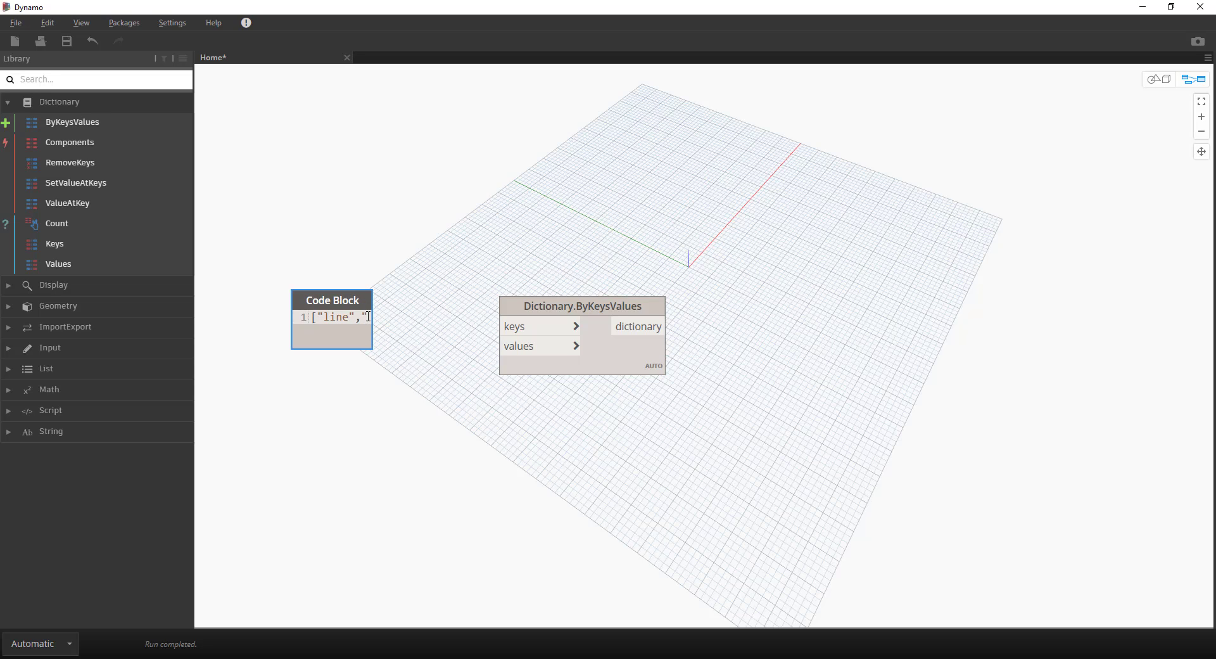
text(cicle)
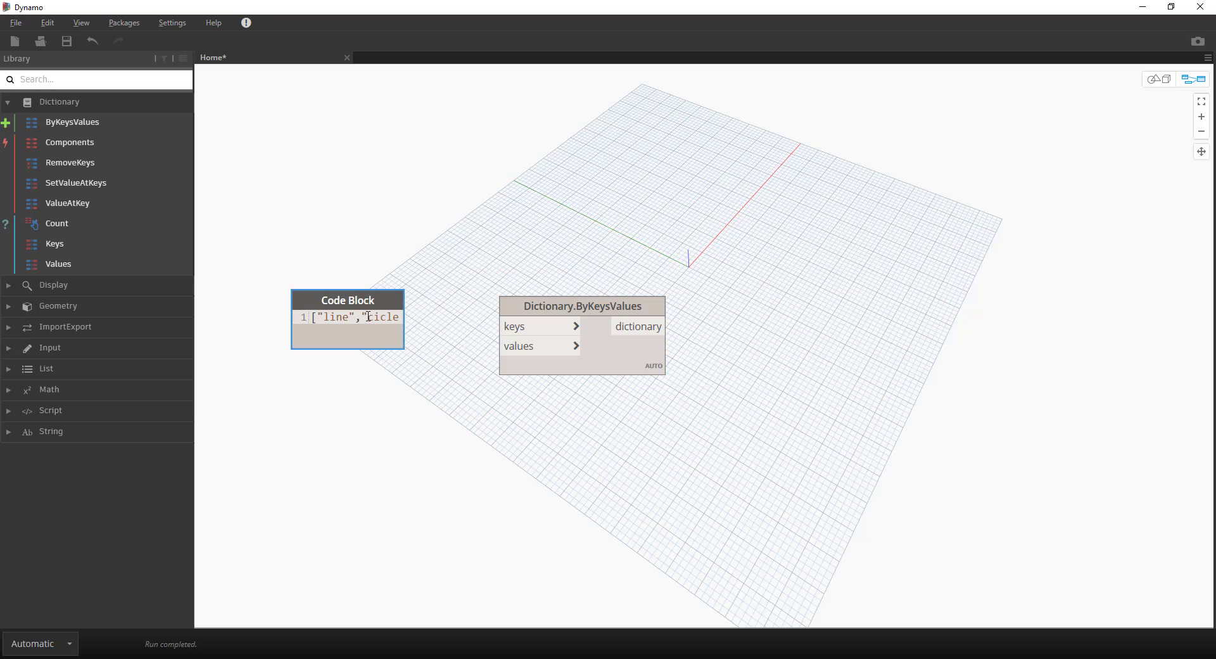
text(")
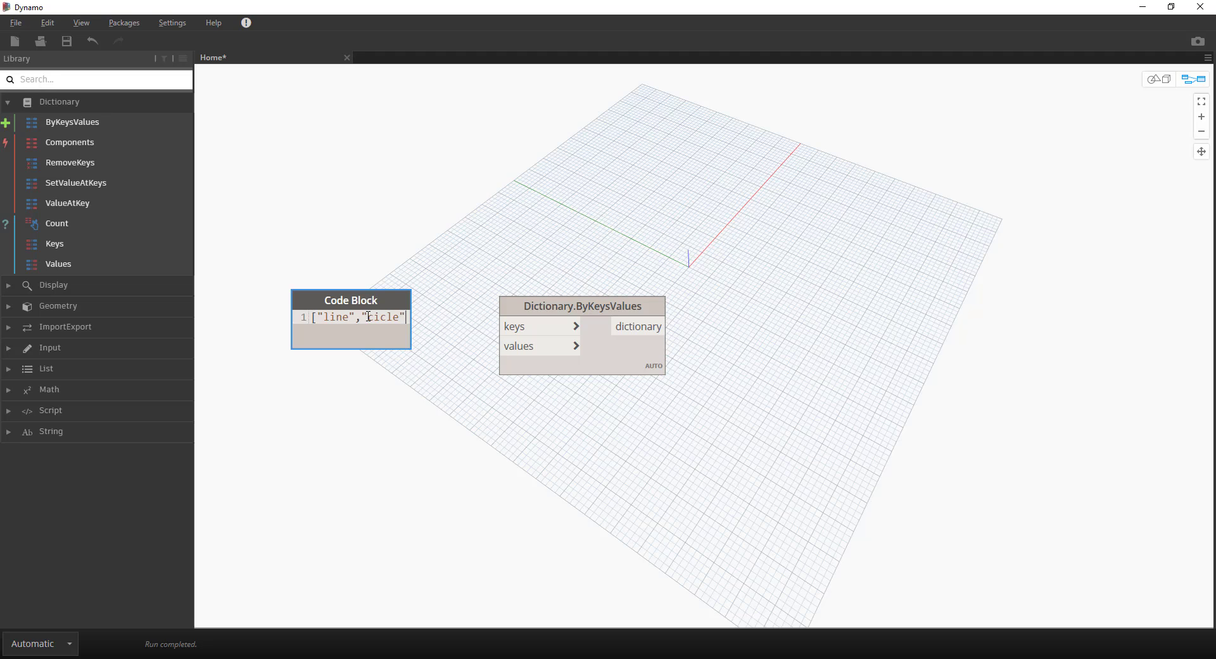
text(])
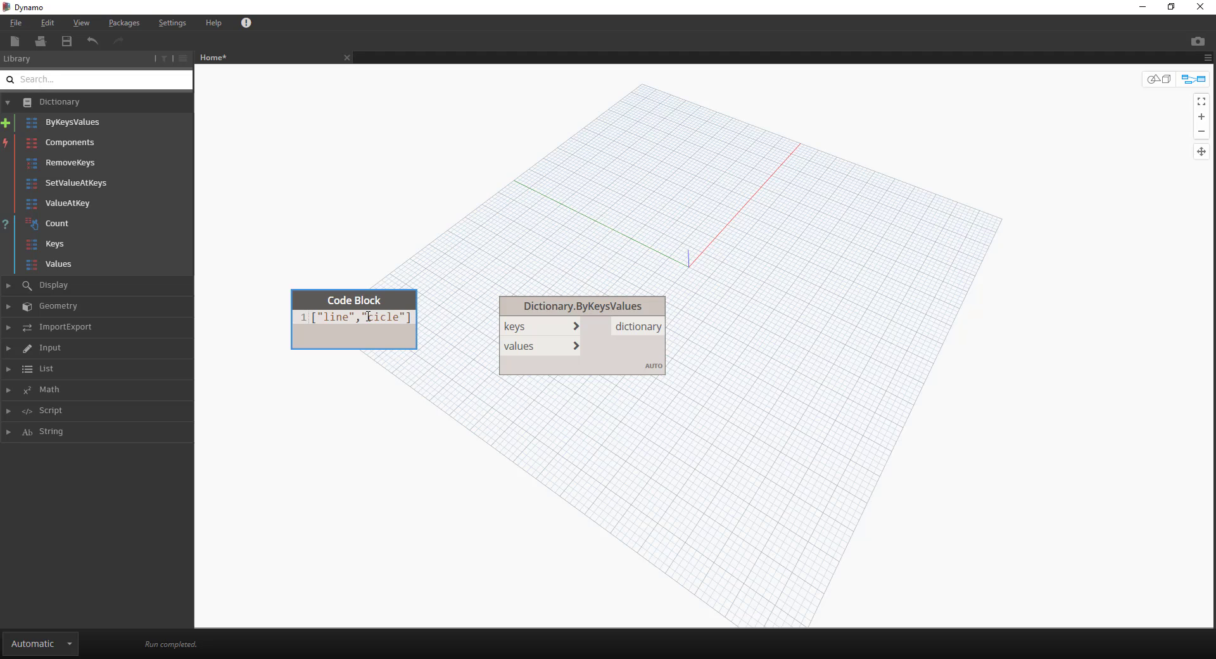
text(;)
key(Return)
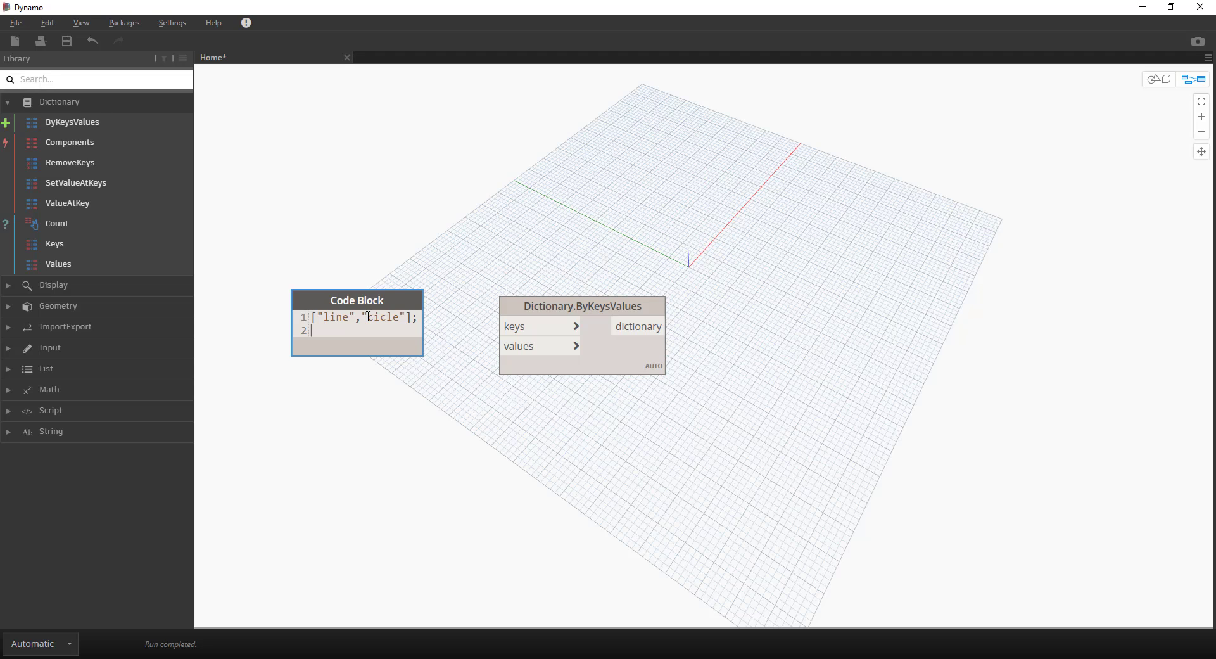
Add the value list [1,2]; on line 2, commit the code, and select the block
text([)
text(1)
text(,)
text(2)
text(])
text(;)
click(354, 378)
mouse_move(361, 300)
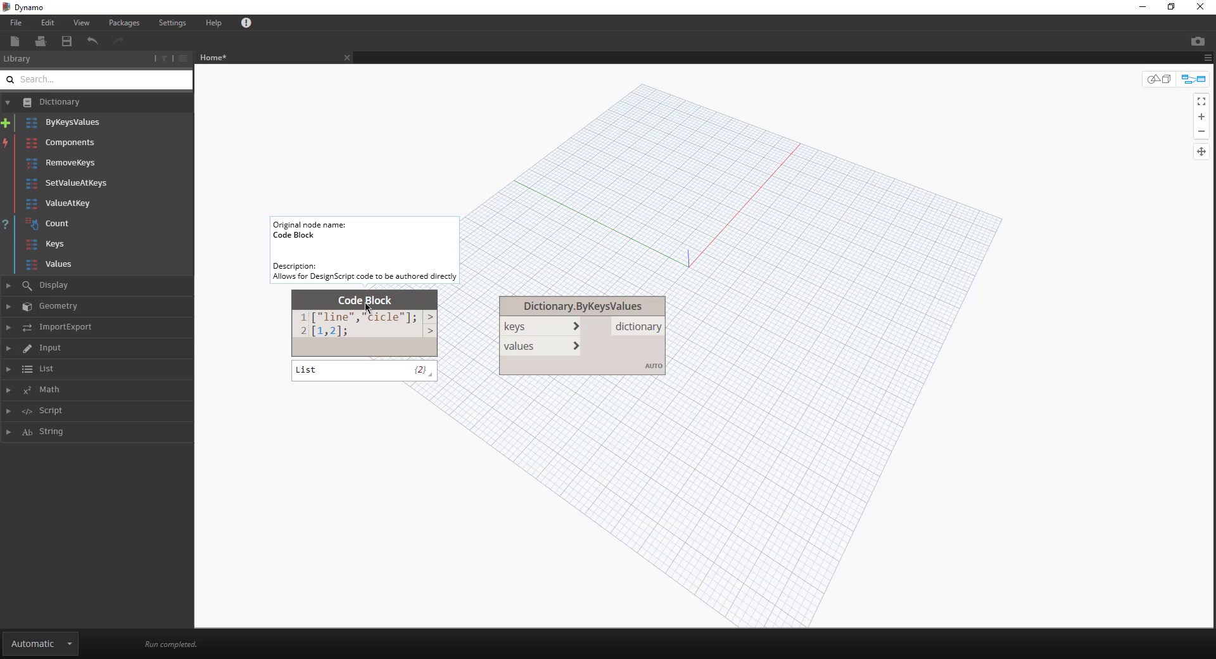
click(368, 307)
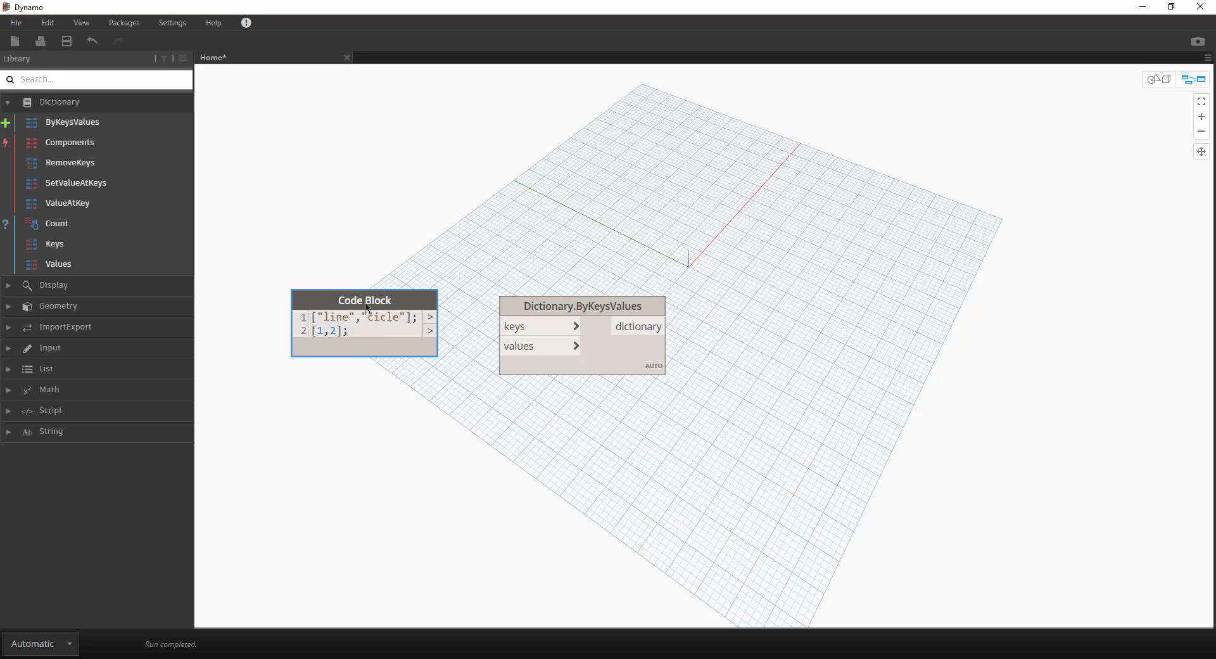
Rename the code block node to 'anahtar değerler'
double_click(367, 307)
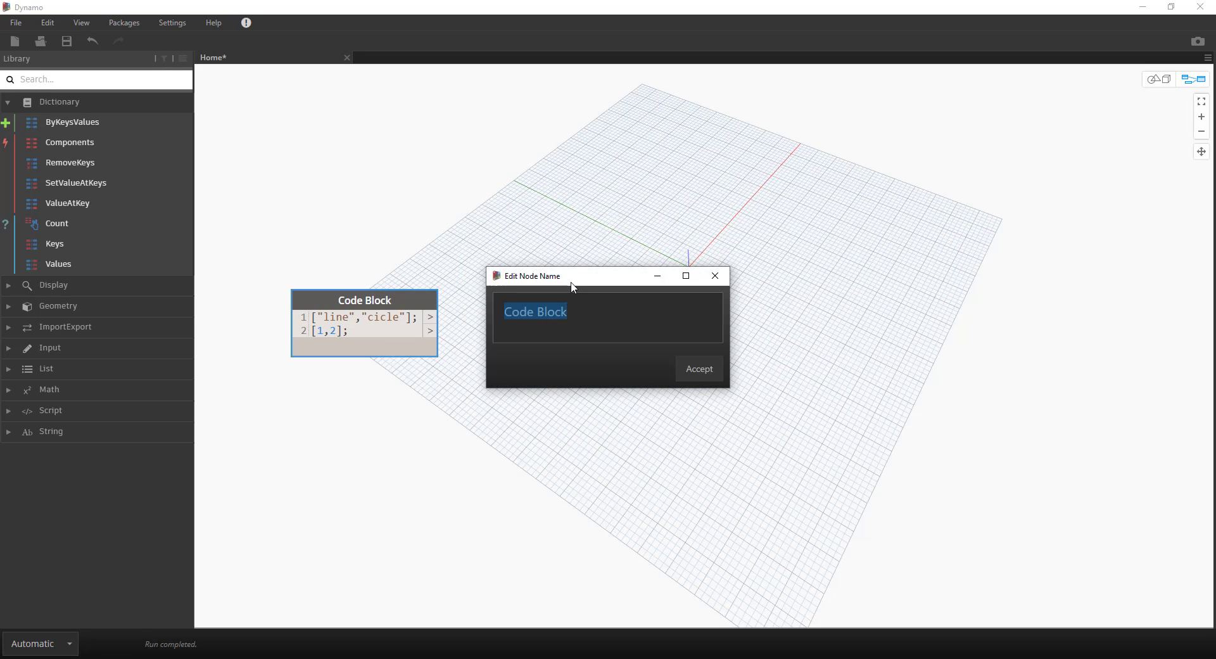
drag(577, 286, 362, 237)
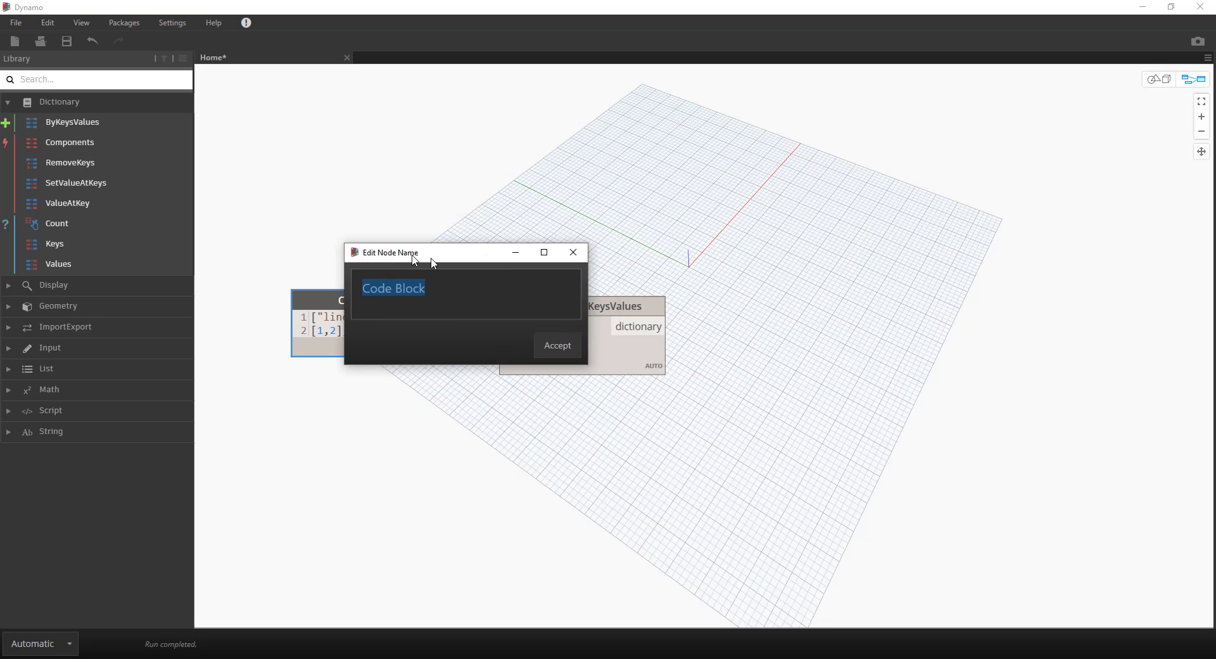
text(a)
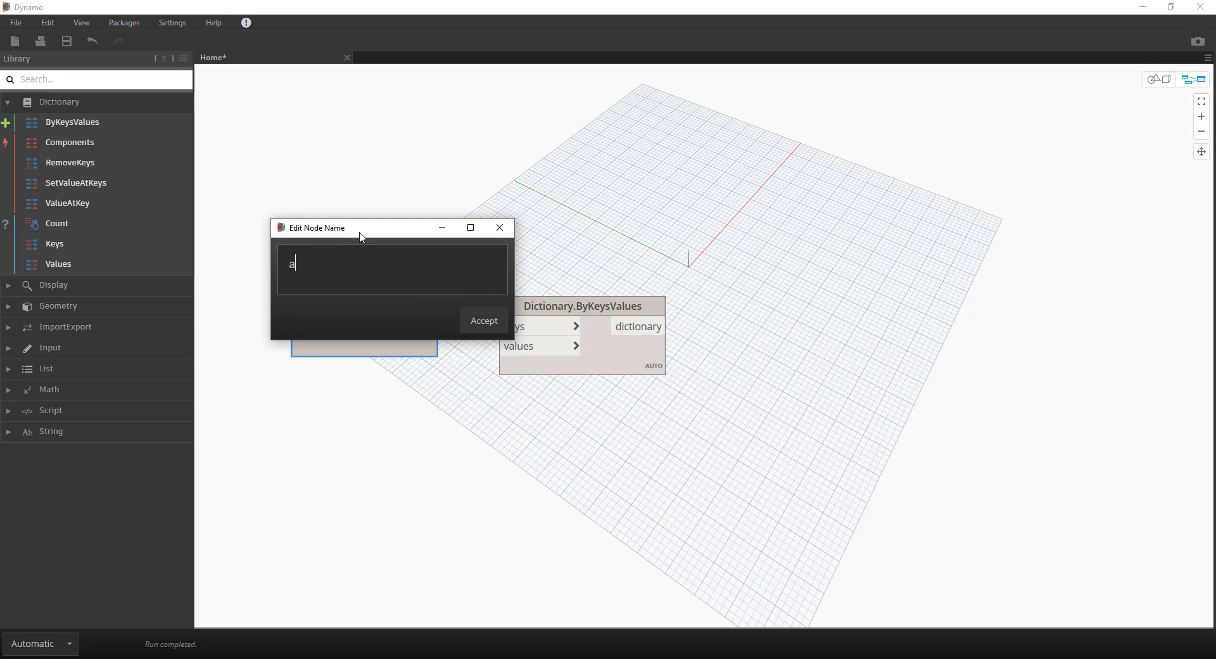
text(nah)
text(tar de)
text(ğerler)
key(Return)
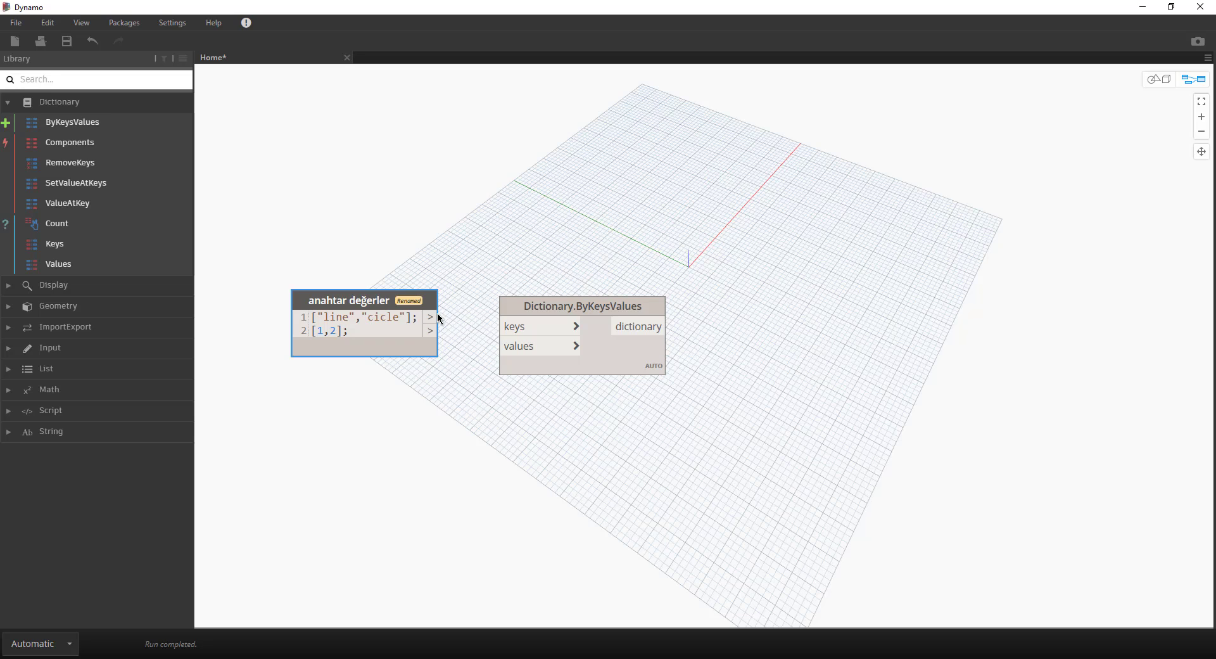
Wire the code block's key list output into the dictionary node's keys input
mouse_move(443, 317)
mouse_down()
mouse_move(499, 328)
mouse_move(471, 344)
mouse_move(506, 353)
mouse_up()
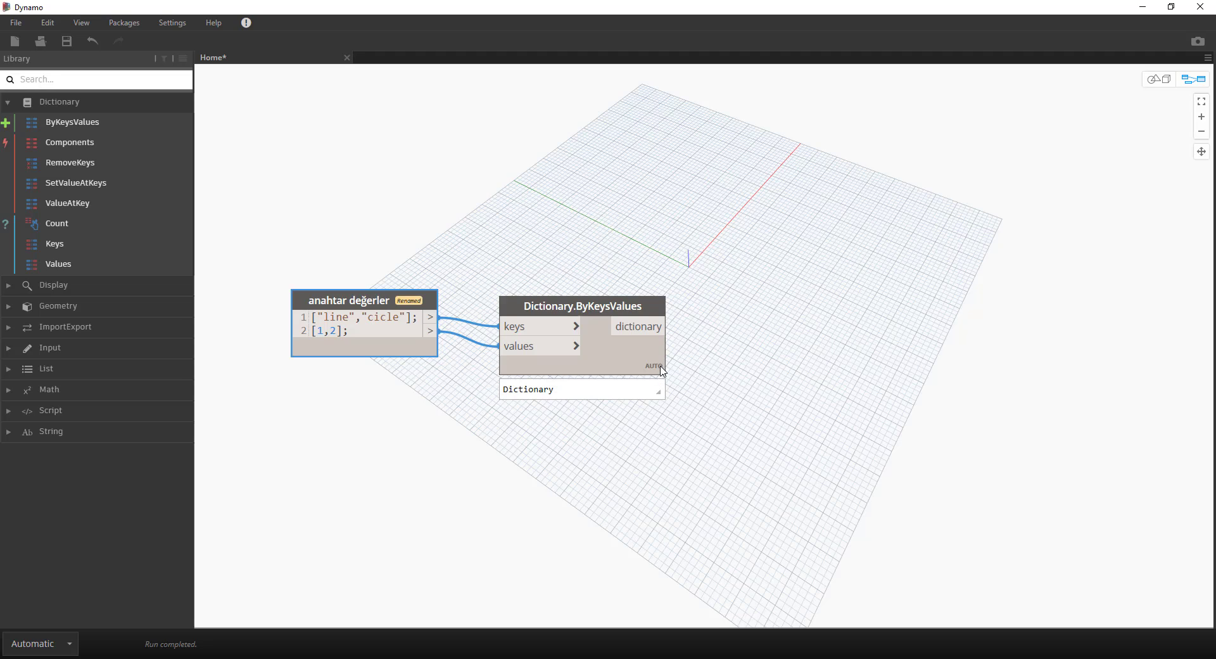
mouse_move(581, 394)
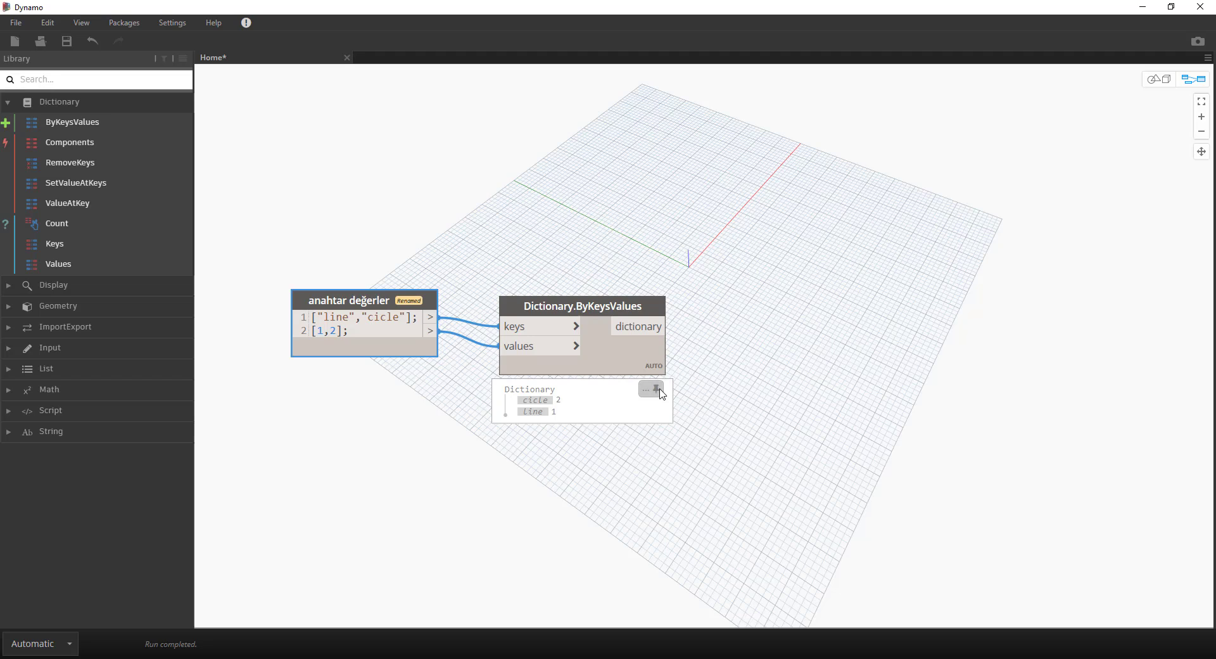
Add a Watch node right of Dictionary.ByKeysValues and feed it the dictionary output
right_click(840, 322)
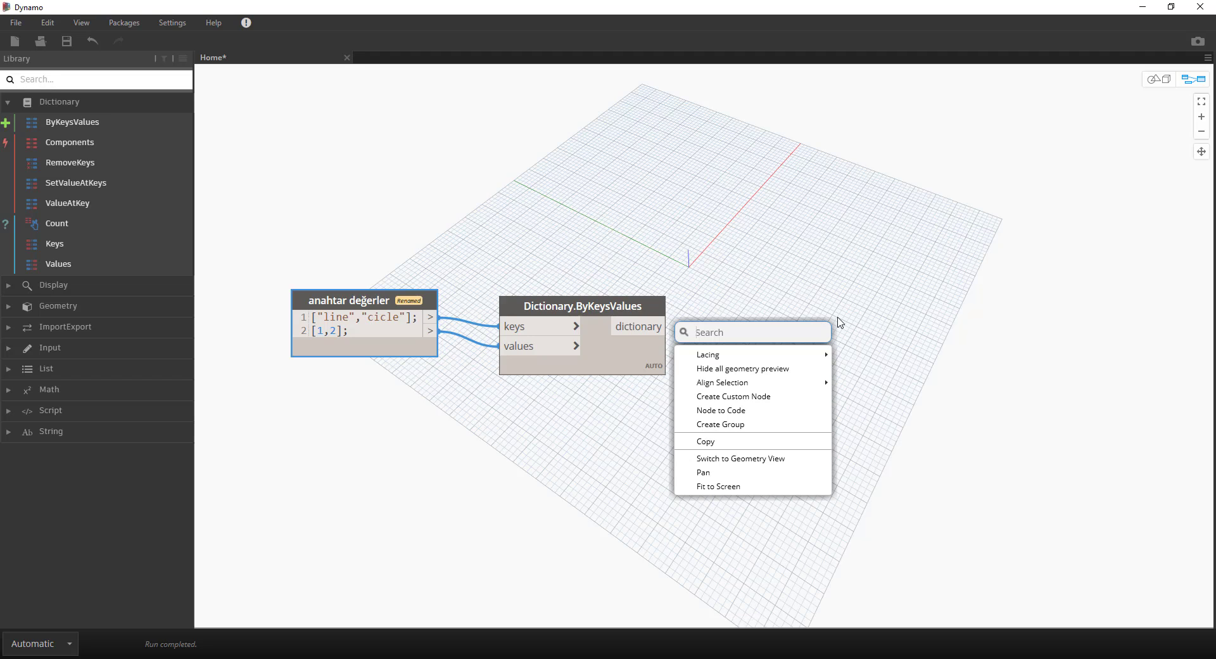
text(wat)
key(Return)
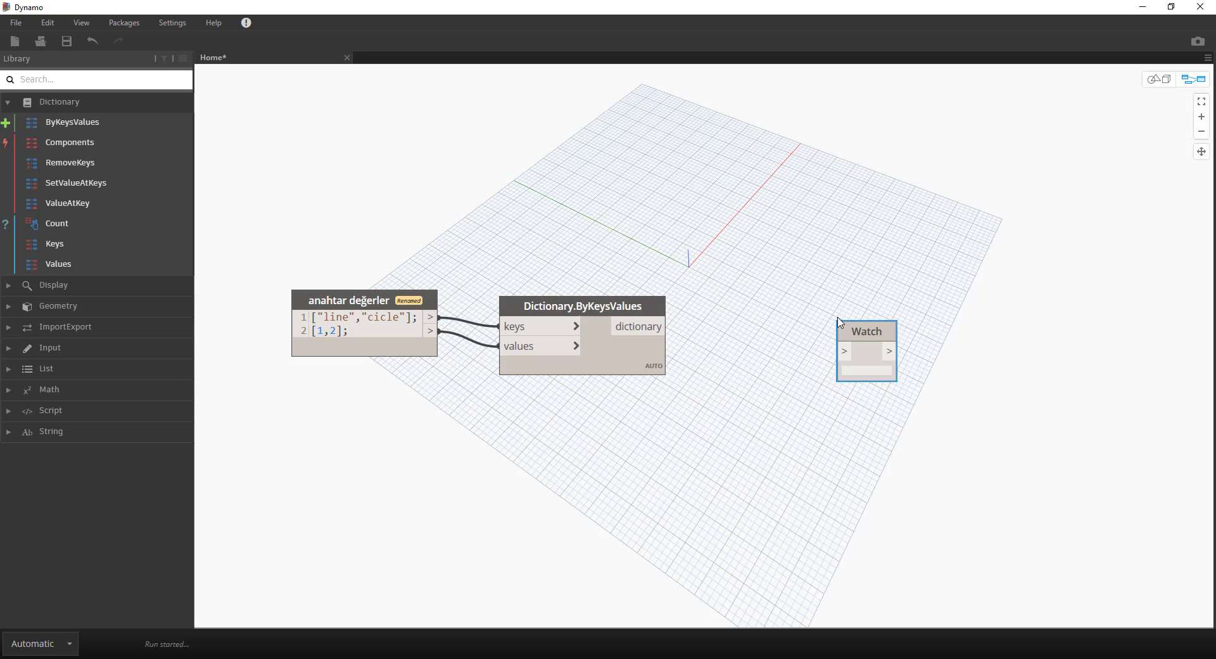
drag(858, 328, 762, 297)
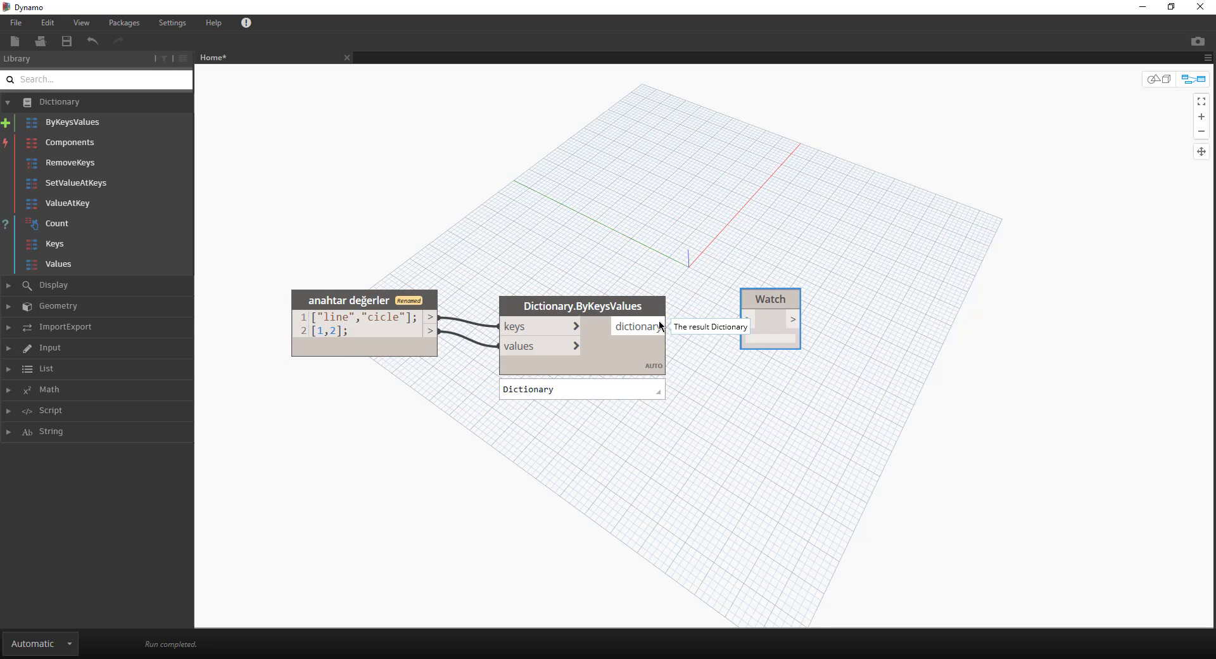
drag(659, 326, 751, 317)
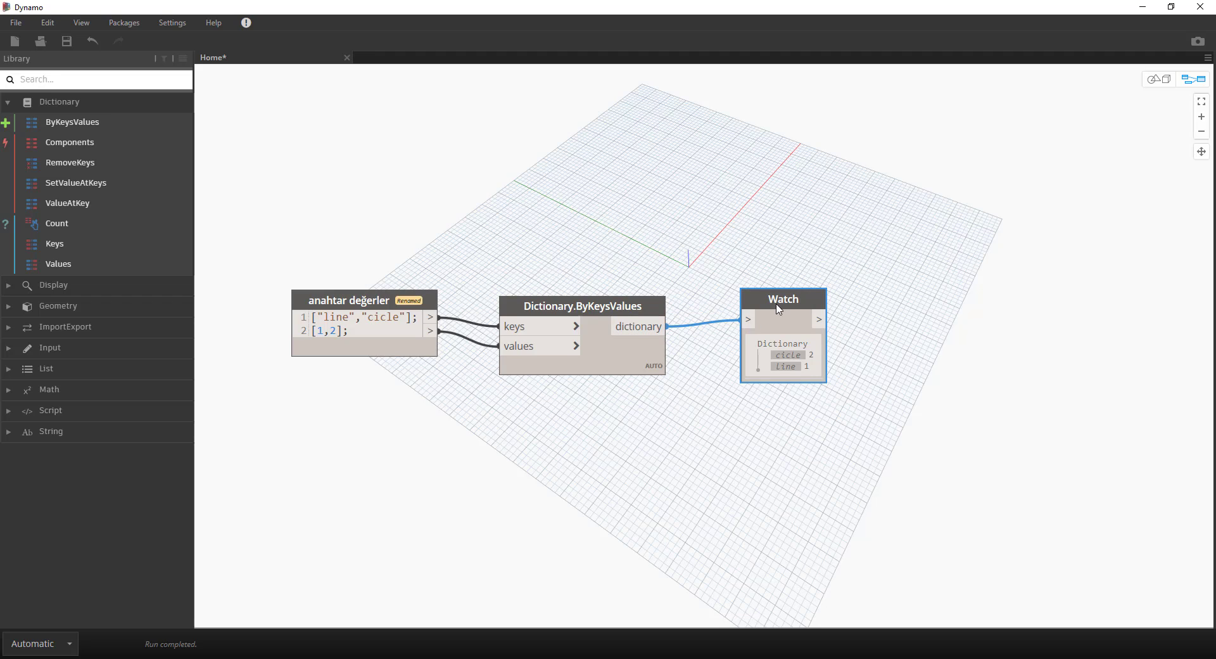